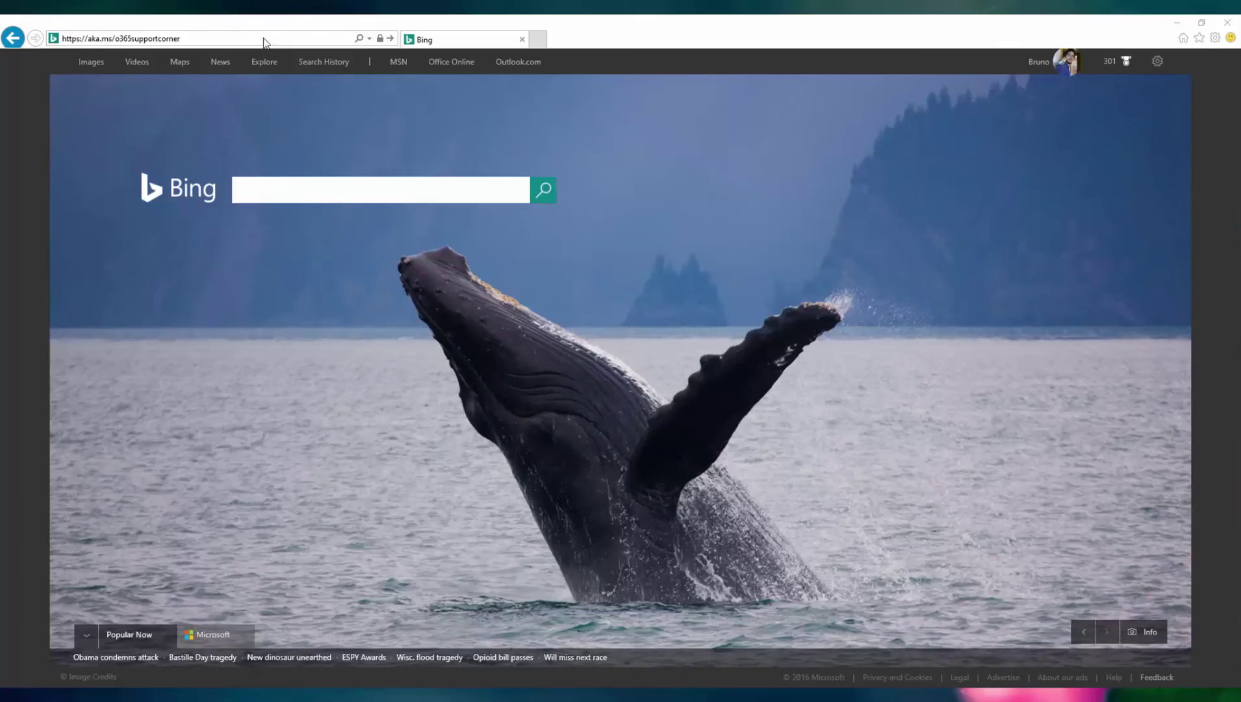
Step: Load aka.ms/o365supportcorner in Internet Explorer and scroll the wiki page to launch SaRA
left_click(263, 39)
key("Return")
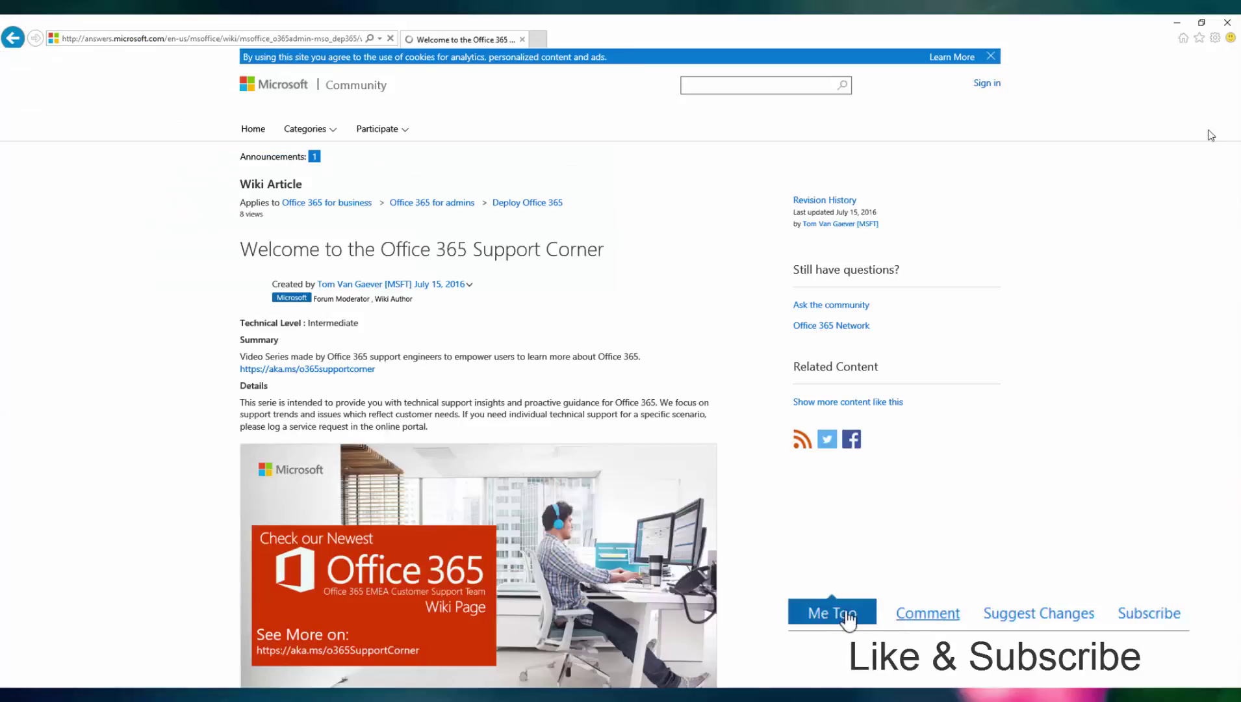
scroll(1237, 256, "down", 5)
left_click_drag(1239, 257, 1239, 473)
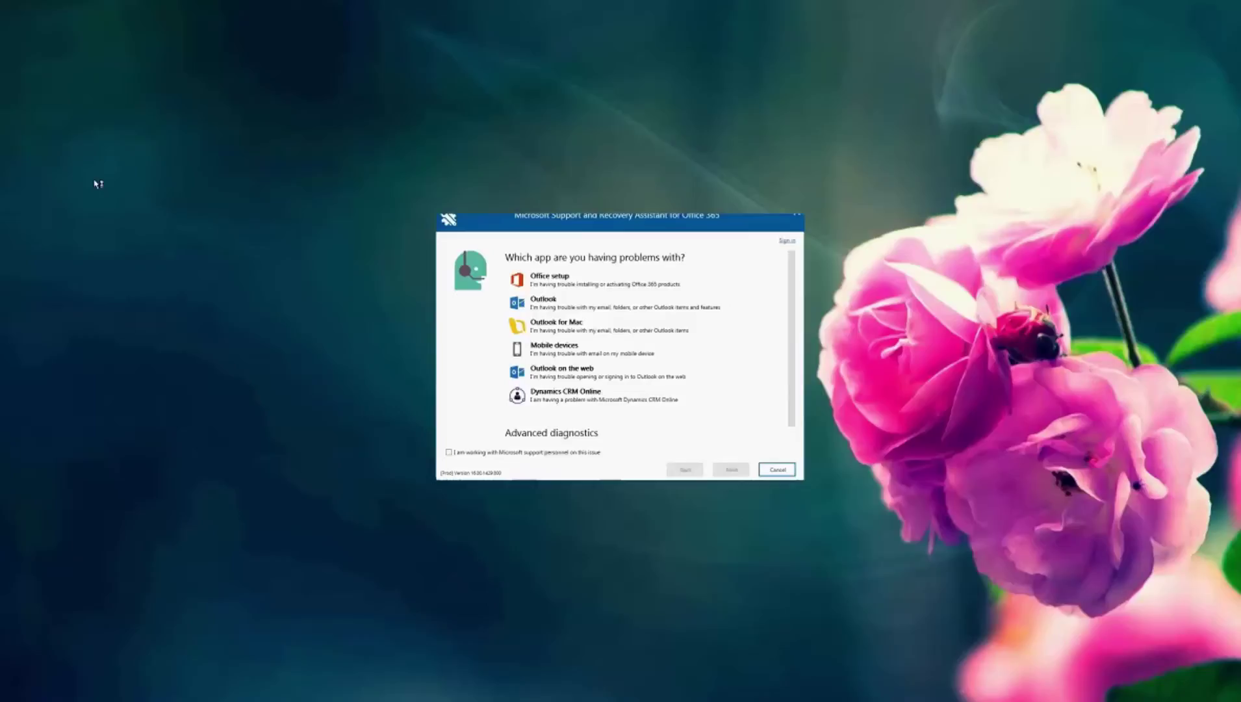
Step: Pick Outlook, the 'setting up my Office 365 email' problem, and Yes for this machine
left_click(572, 310)
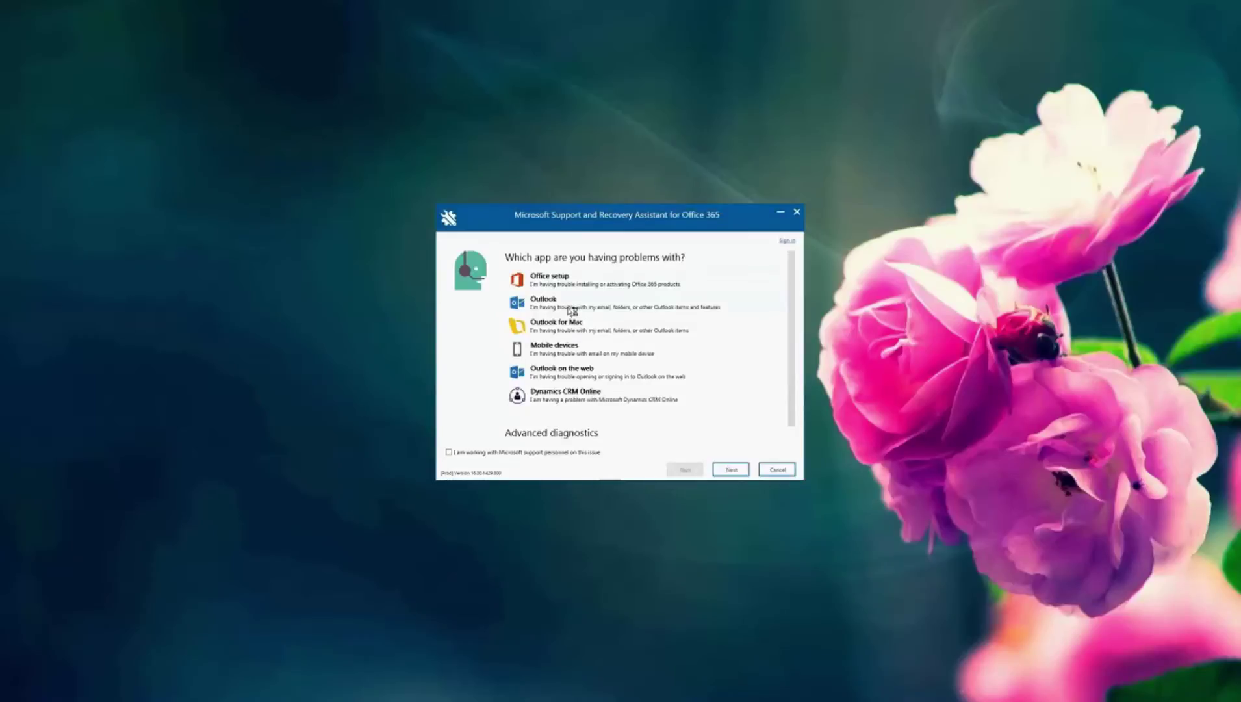
left_click(741, 473)
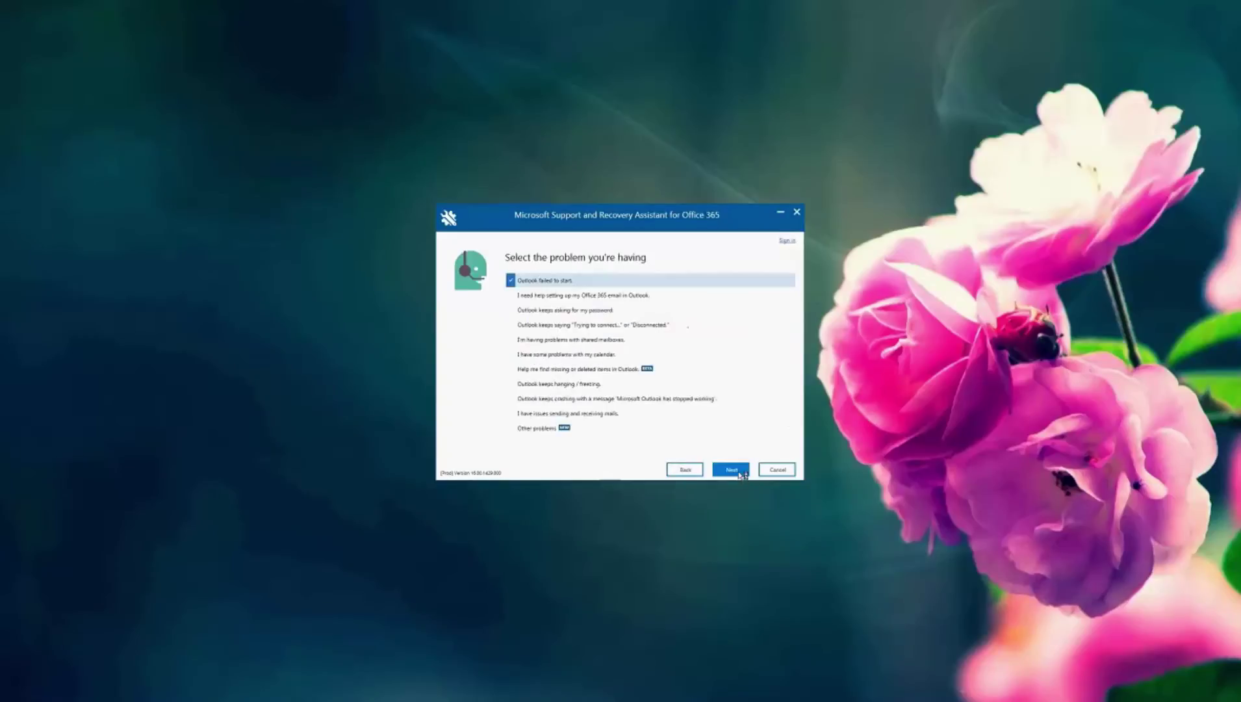
left_click(572, 299)
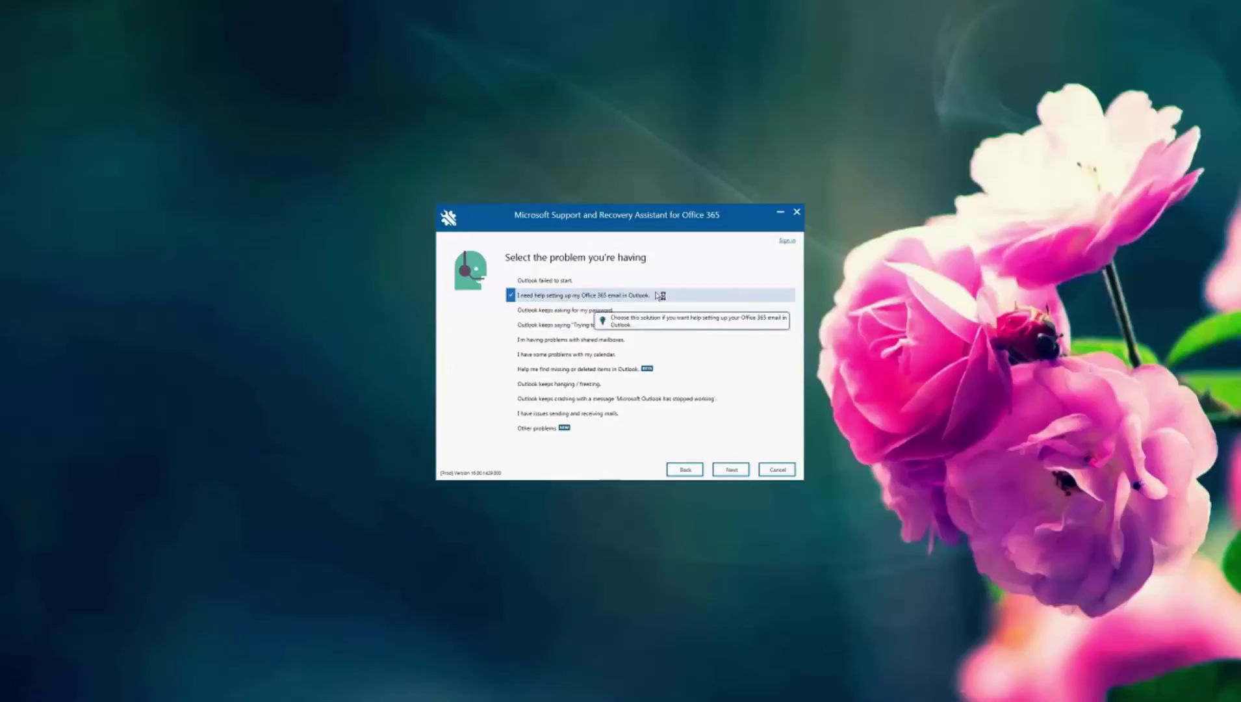
left_click(728, 474)
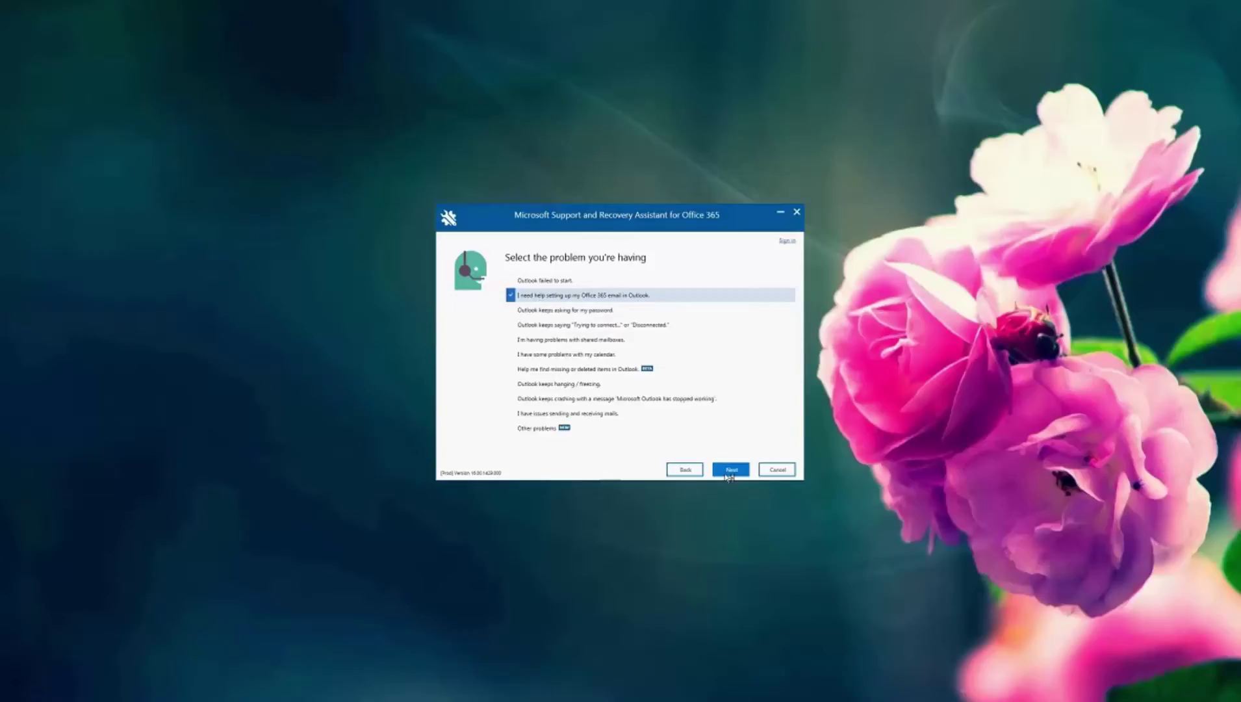
left_click(730, 473)
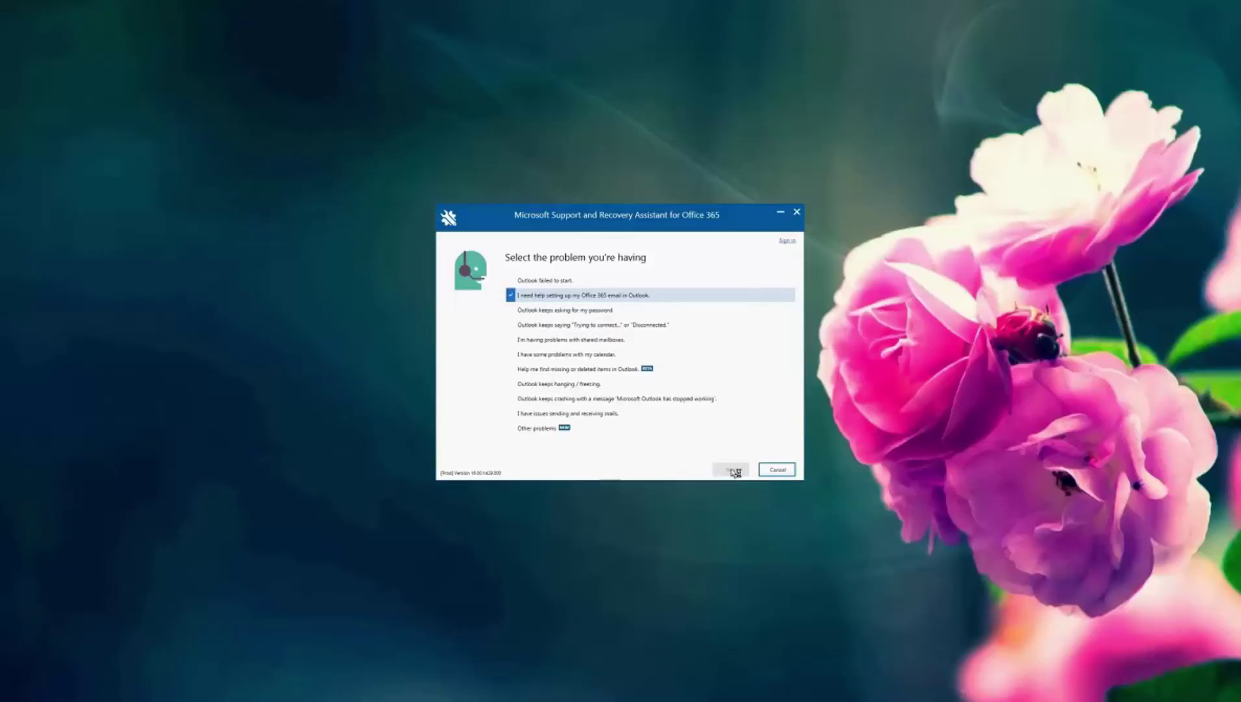
left_click(511, 301)
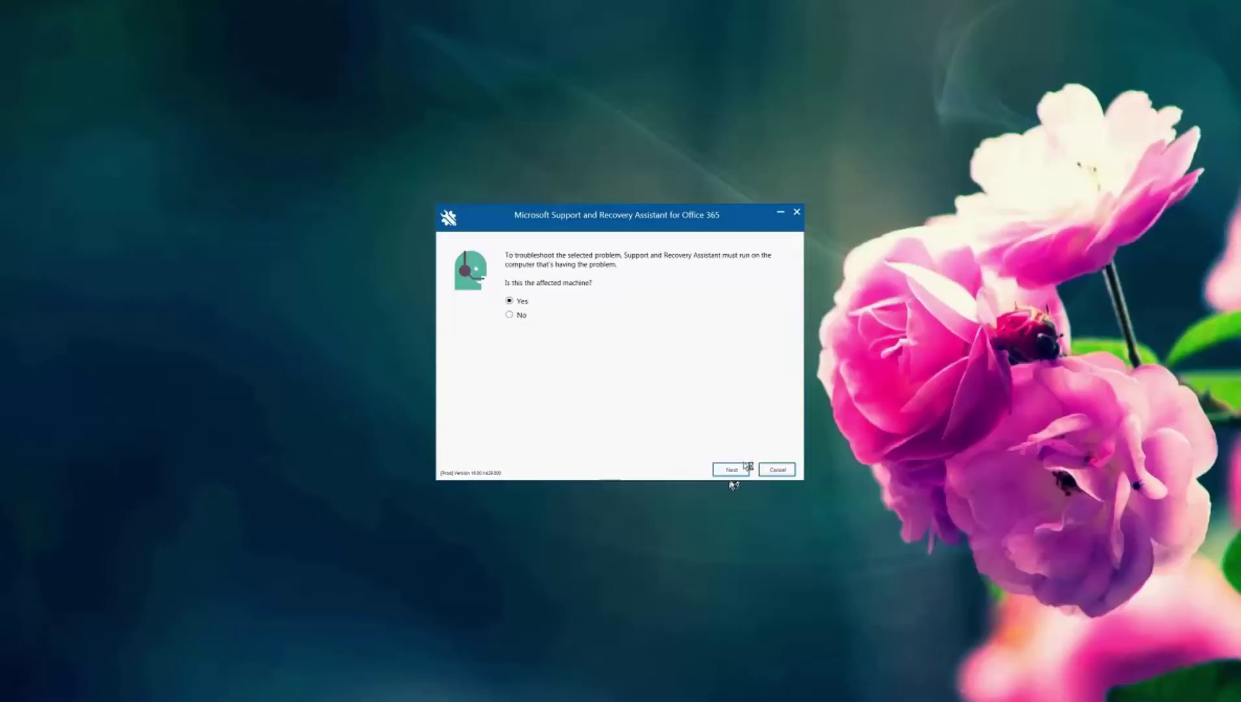
Step: Enter the work account's email address and password on the sign-in page and submit
left_click(731, 469)
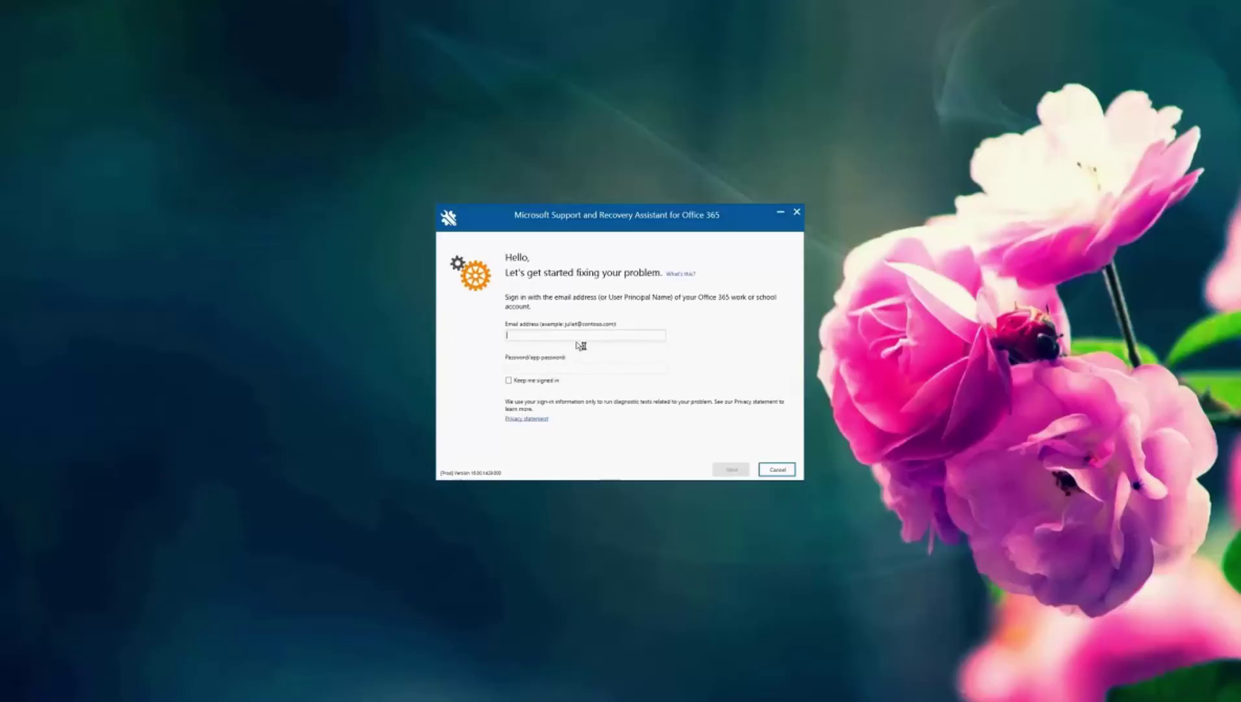
key("Tab")
key("BackSpace")
type("***********")
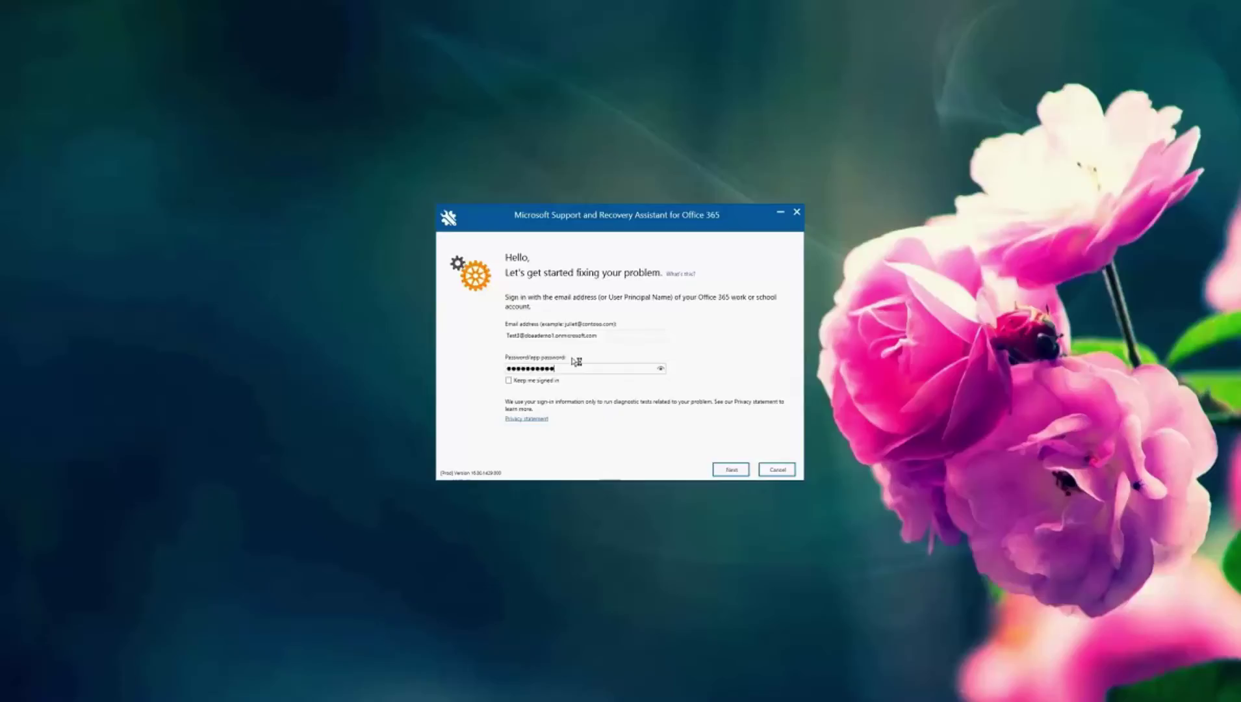
left_click(736, 470)
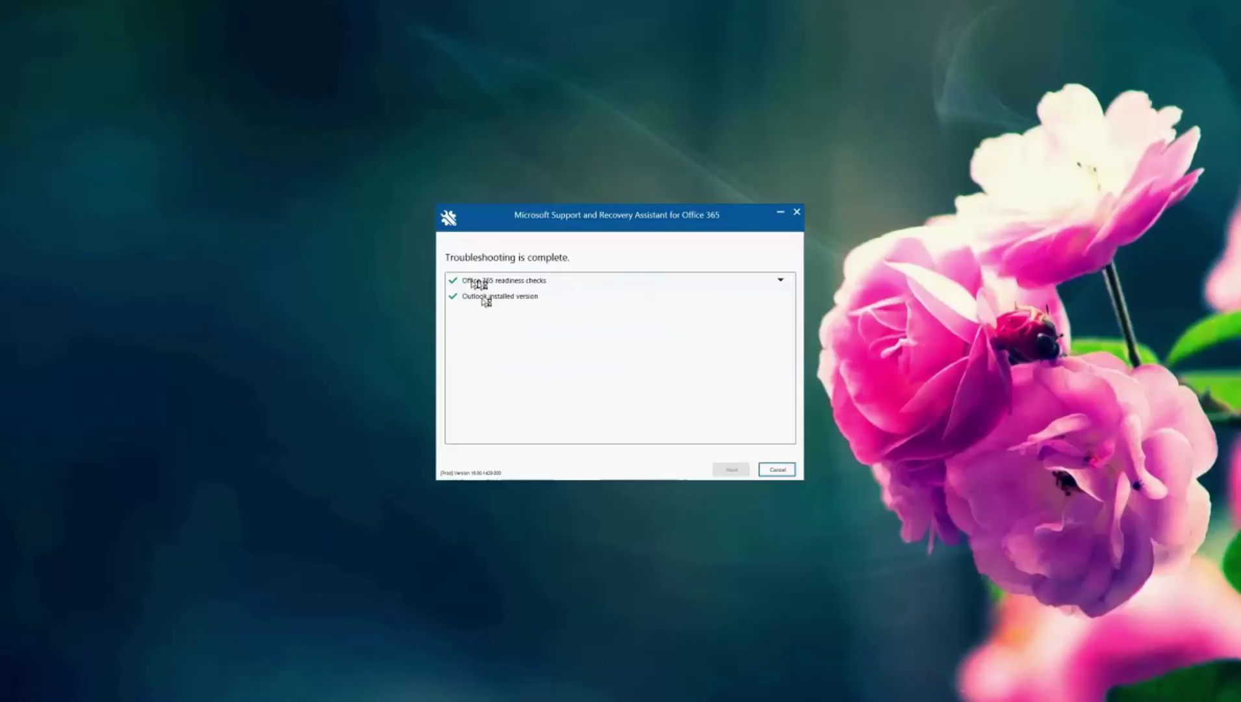
Step: Expand the Office 365 readiness checks, view the summary, and accept setting up email in Outlook
left_click(491, 286)
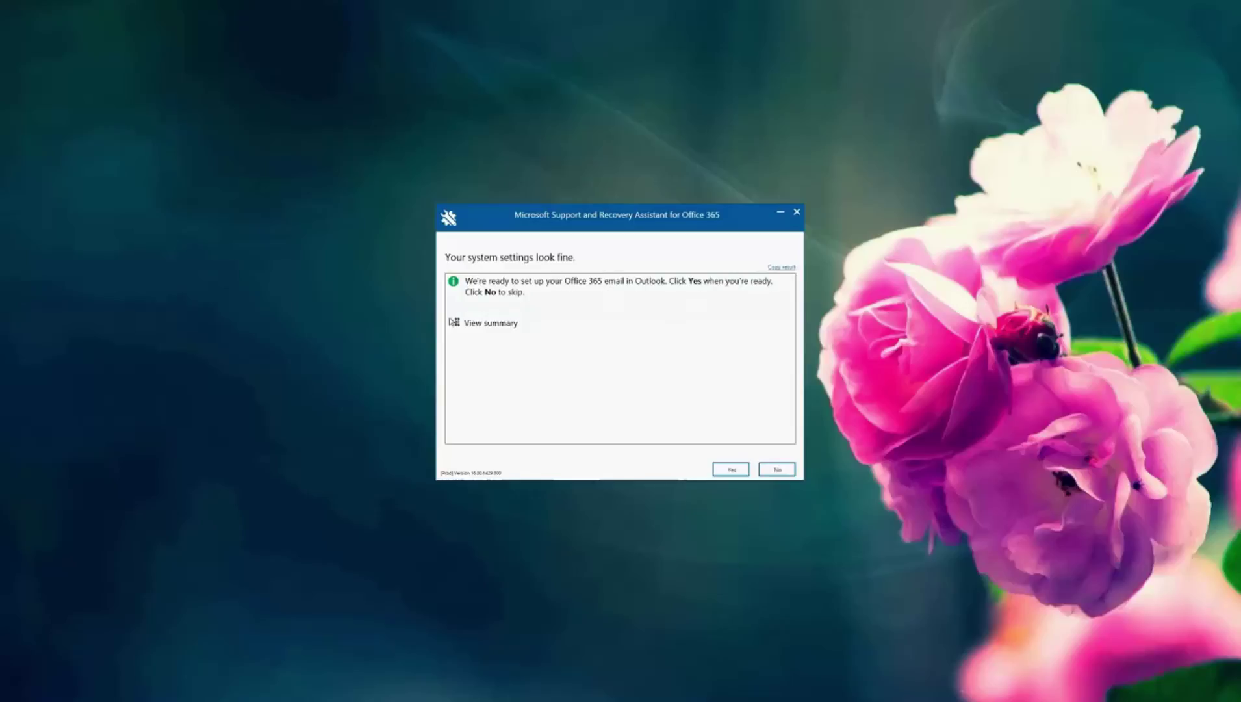
left_click(454, 322)
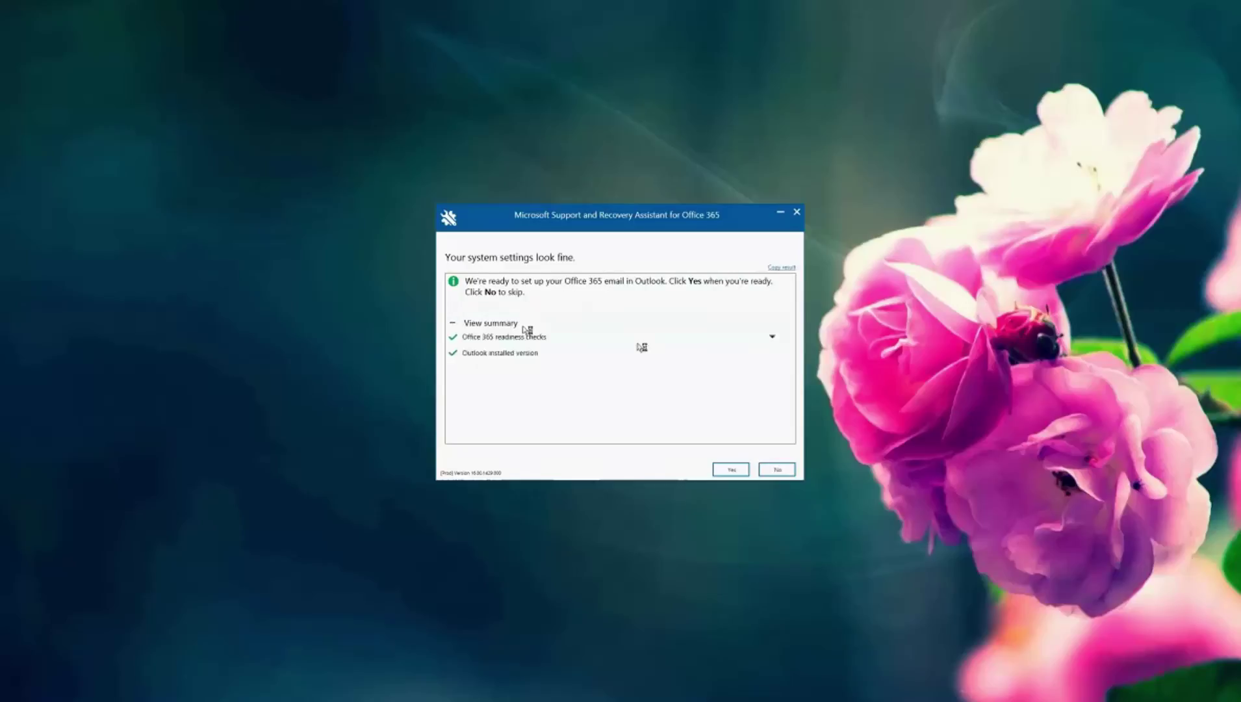
left_click(731, 468)
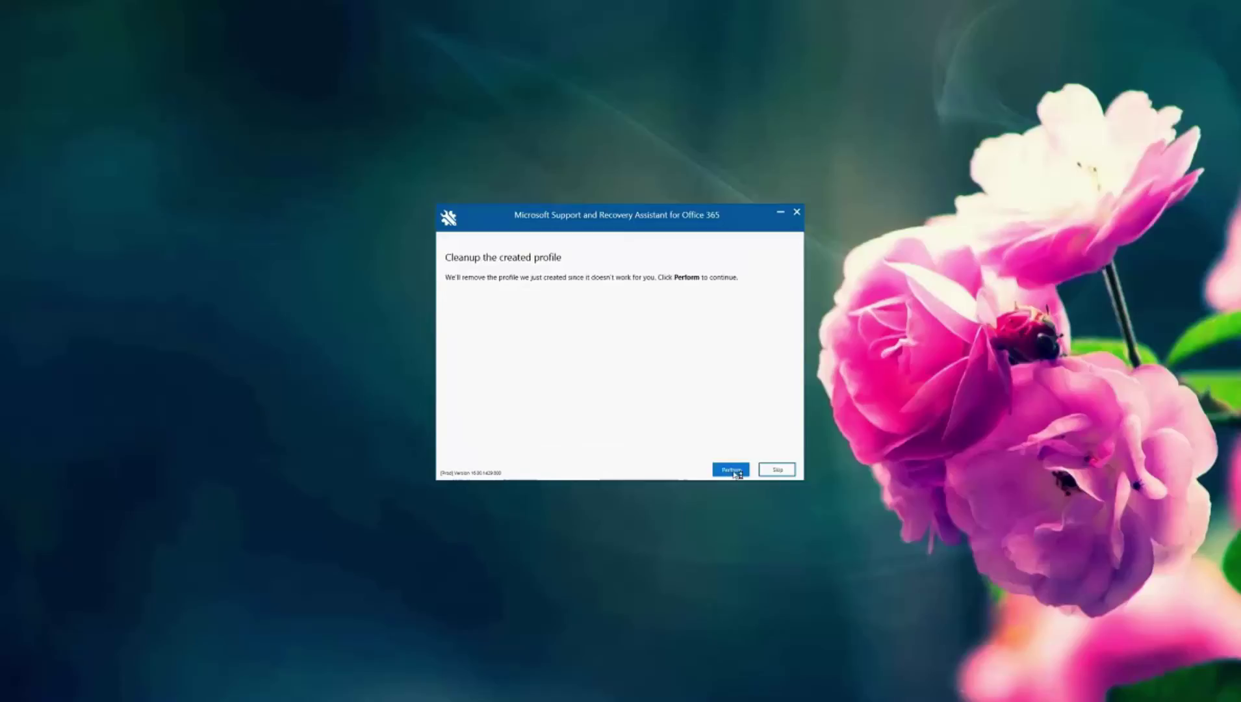
Step: Perform the 'Cleanup the created profile' step
left_click(732, 469)
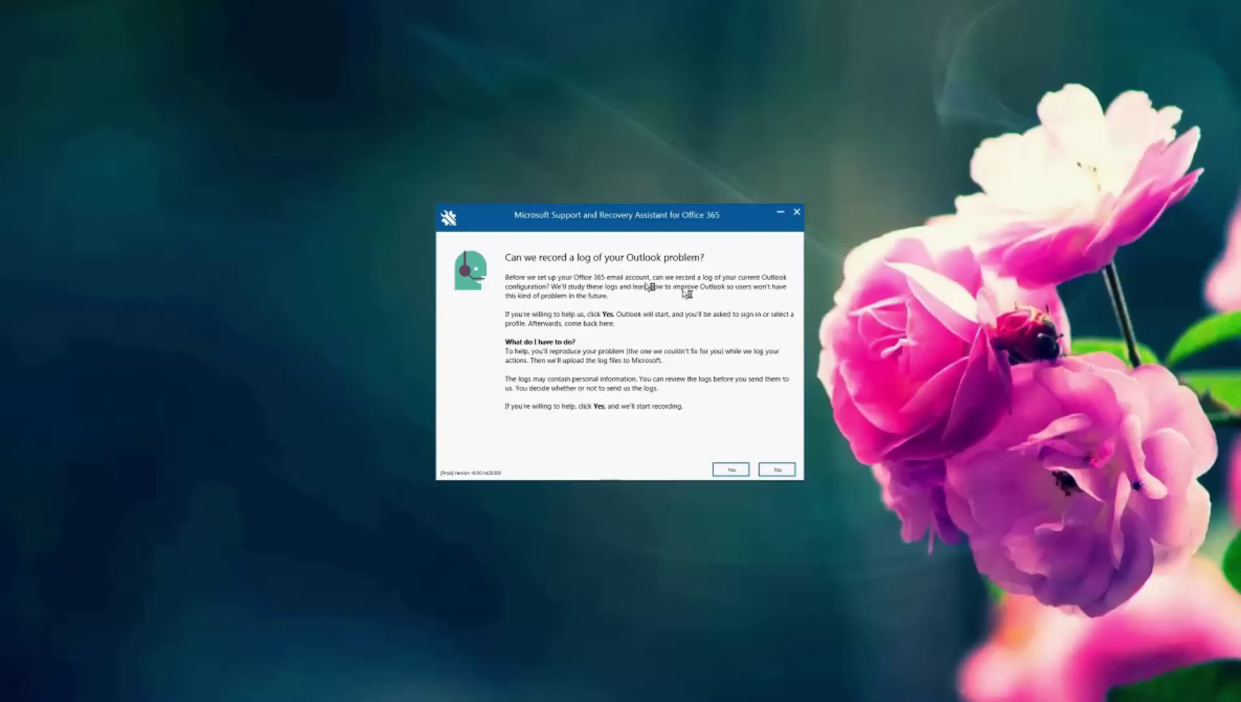
Step: Allow SaRA to record a log of the Outlook problem
left_click(731, 468)
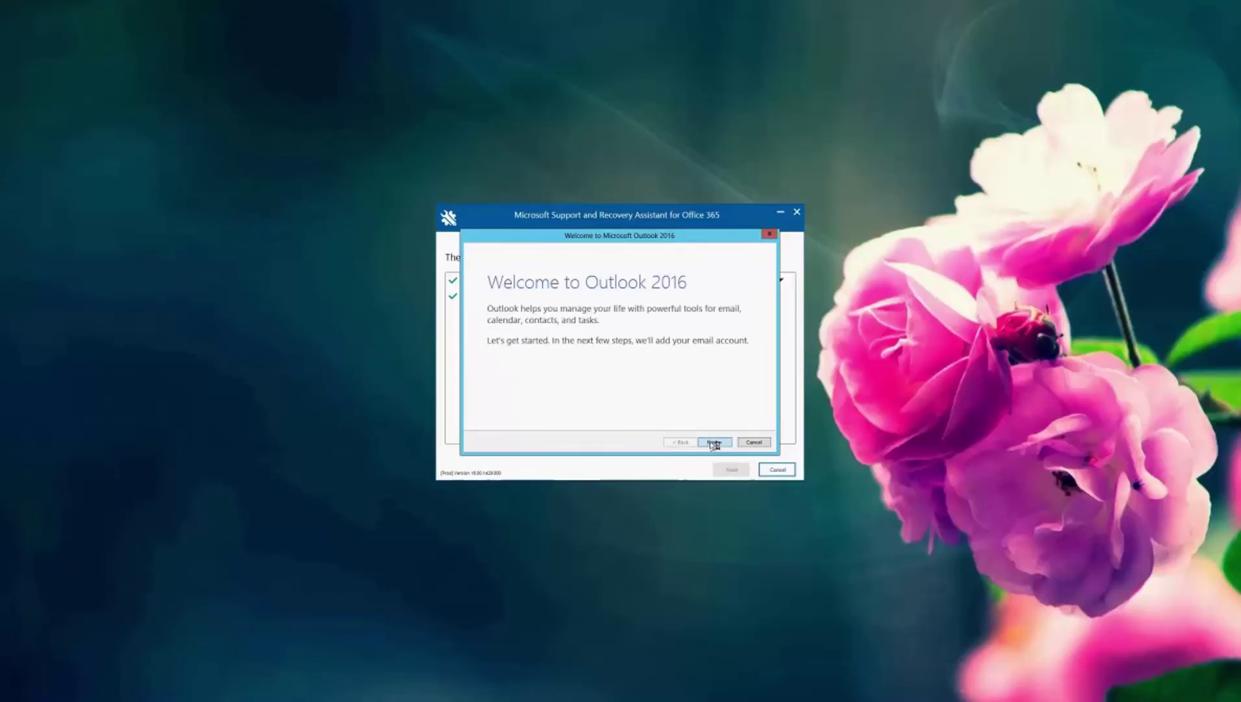
Step: Add the Office 365 account automatically with display name, email address and password, then finish
left_click(714, 443)
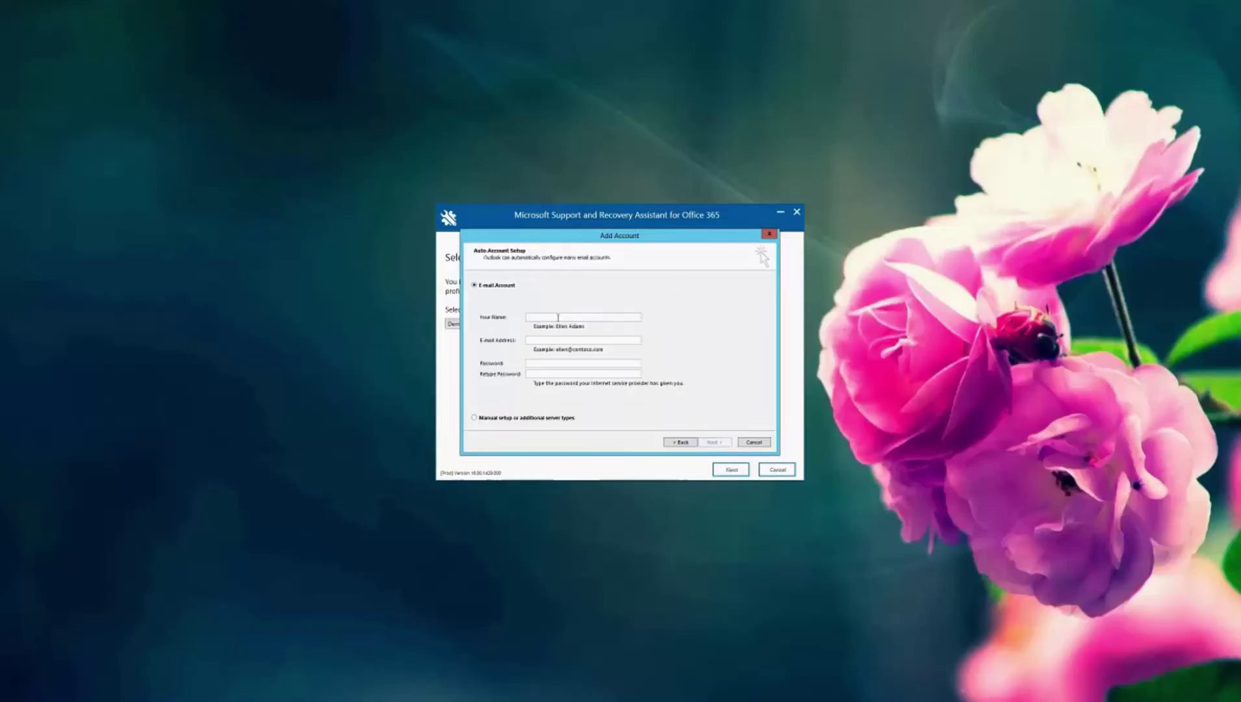
type("Test1")
key("Tab")
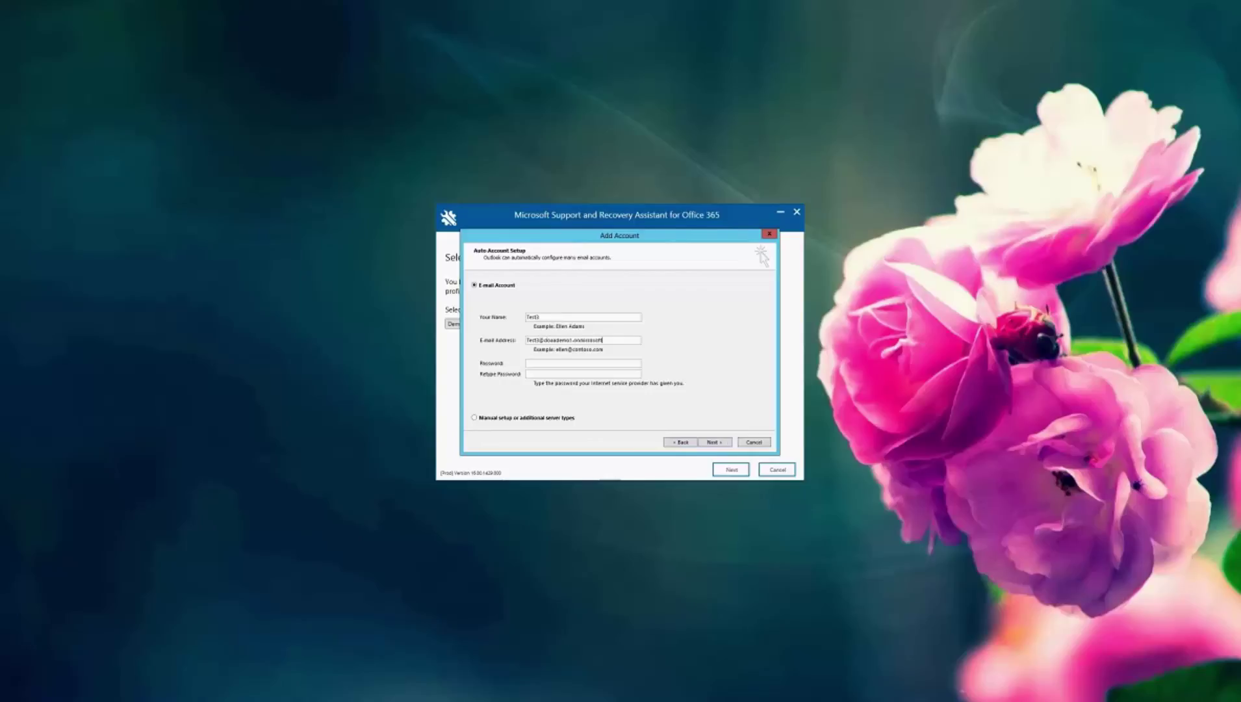
key("Tab")
type("********************")
left_click(729, 446)
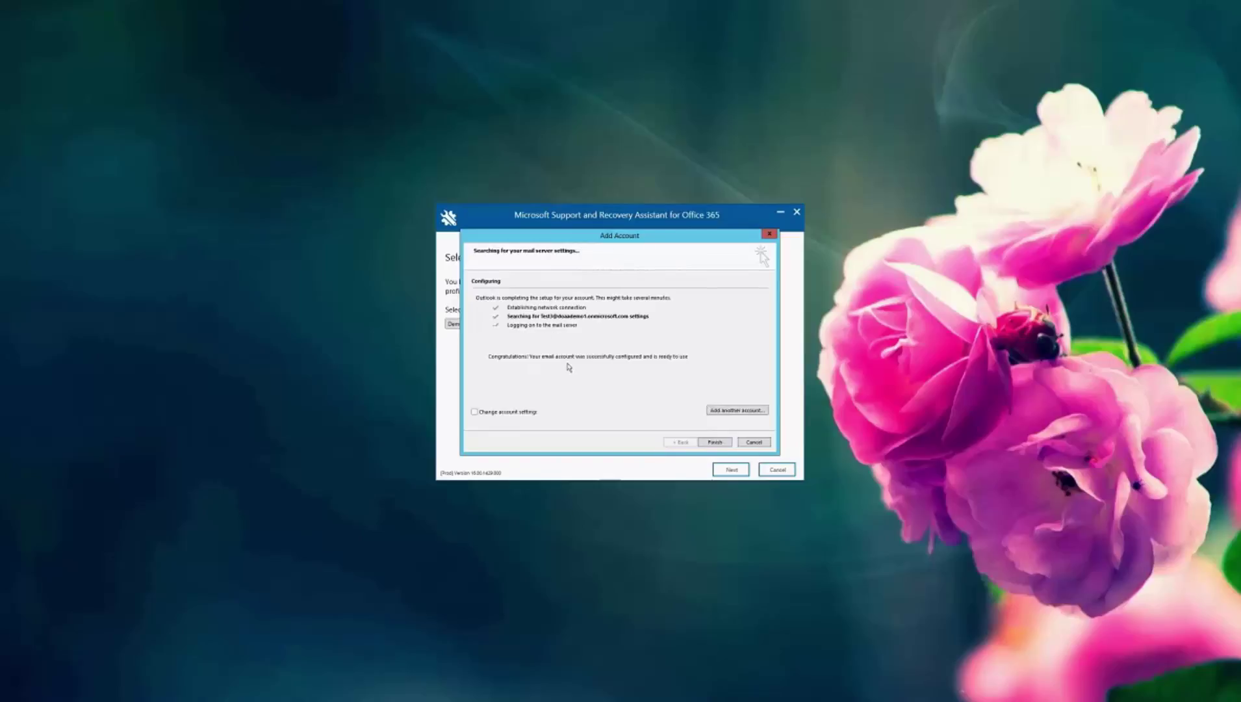
left_click(721, 445)
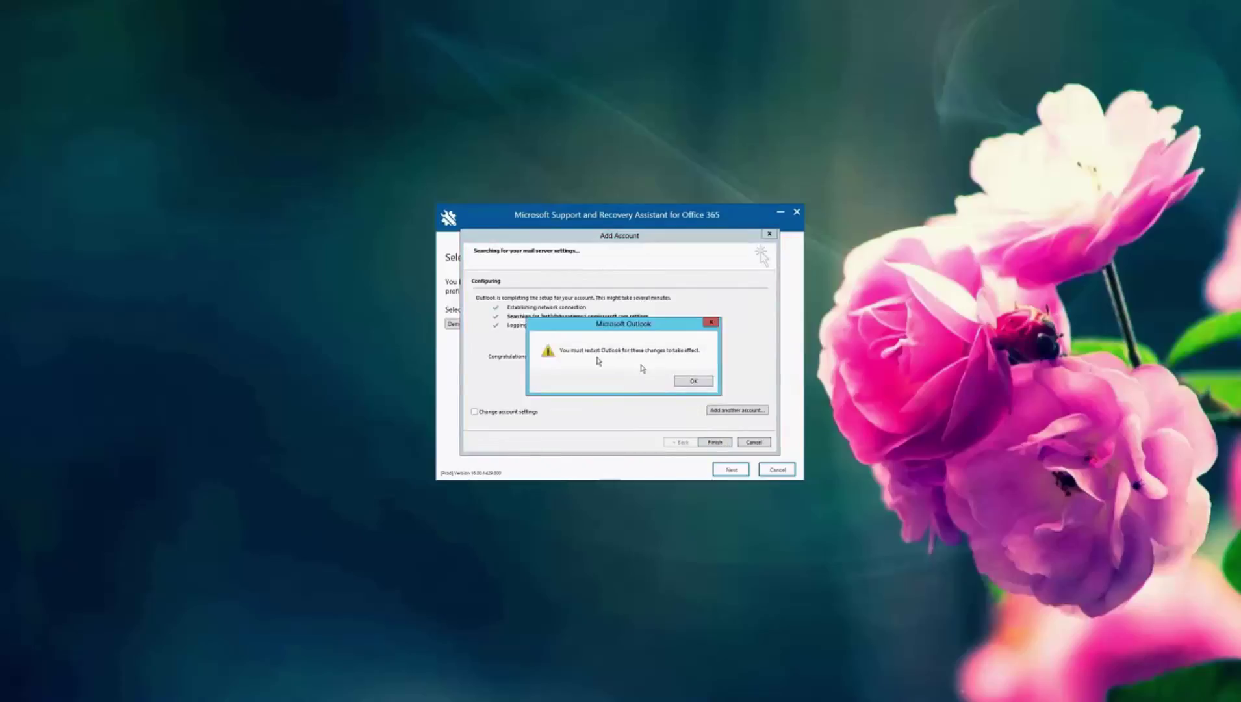
Step: Dismiss the restart notice, keep the Demo profile, and sign in with the account's user name and password
left_click(691, 381)
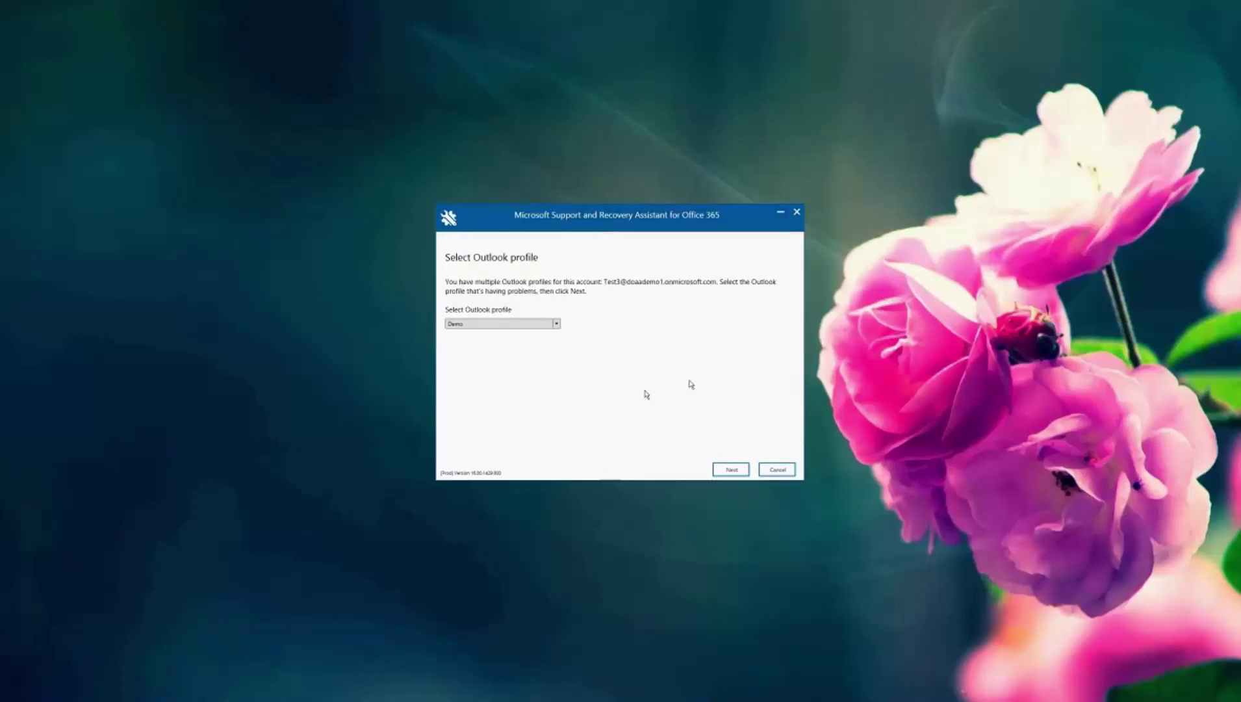
left_click(732, 469)
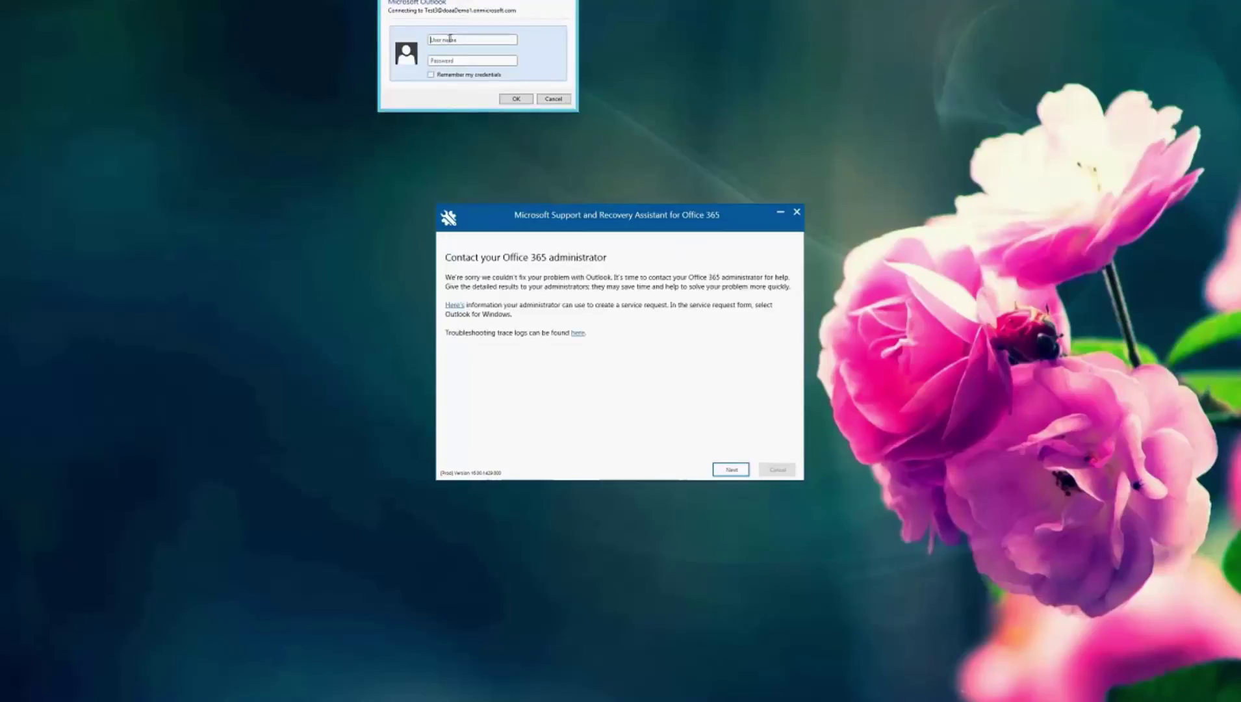
left_click(450, 39)
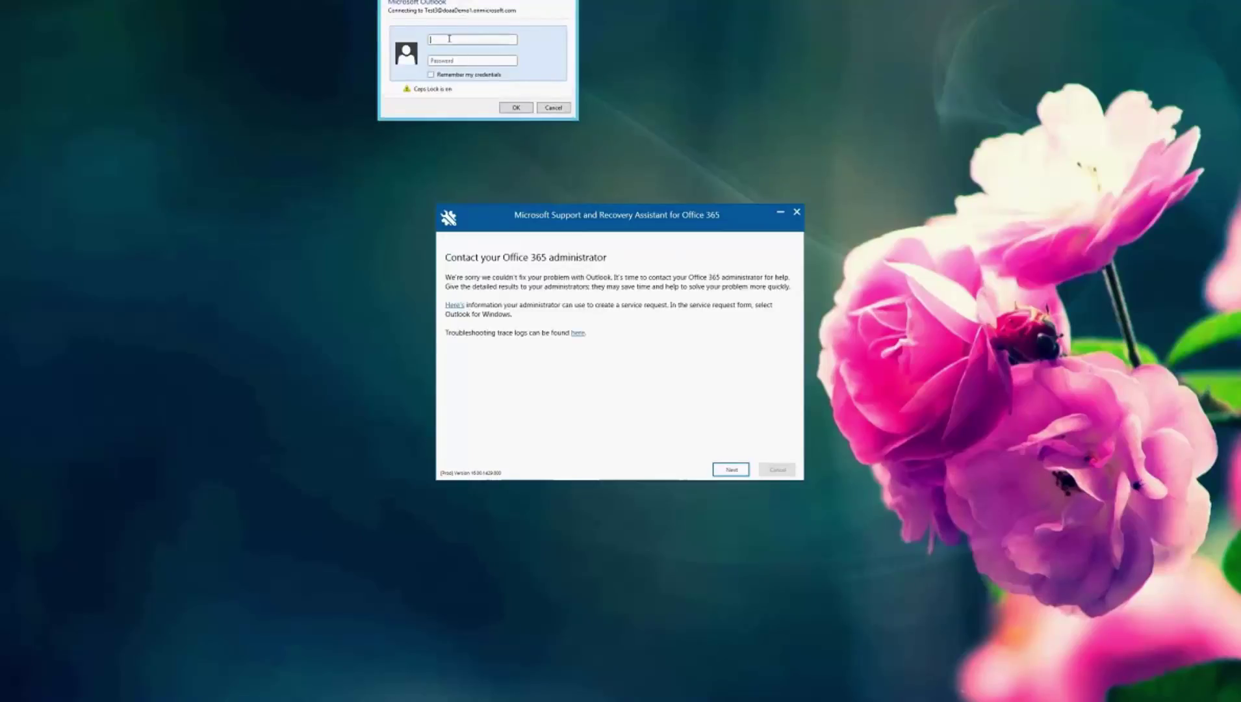
key("Caps_Lock")
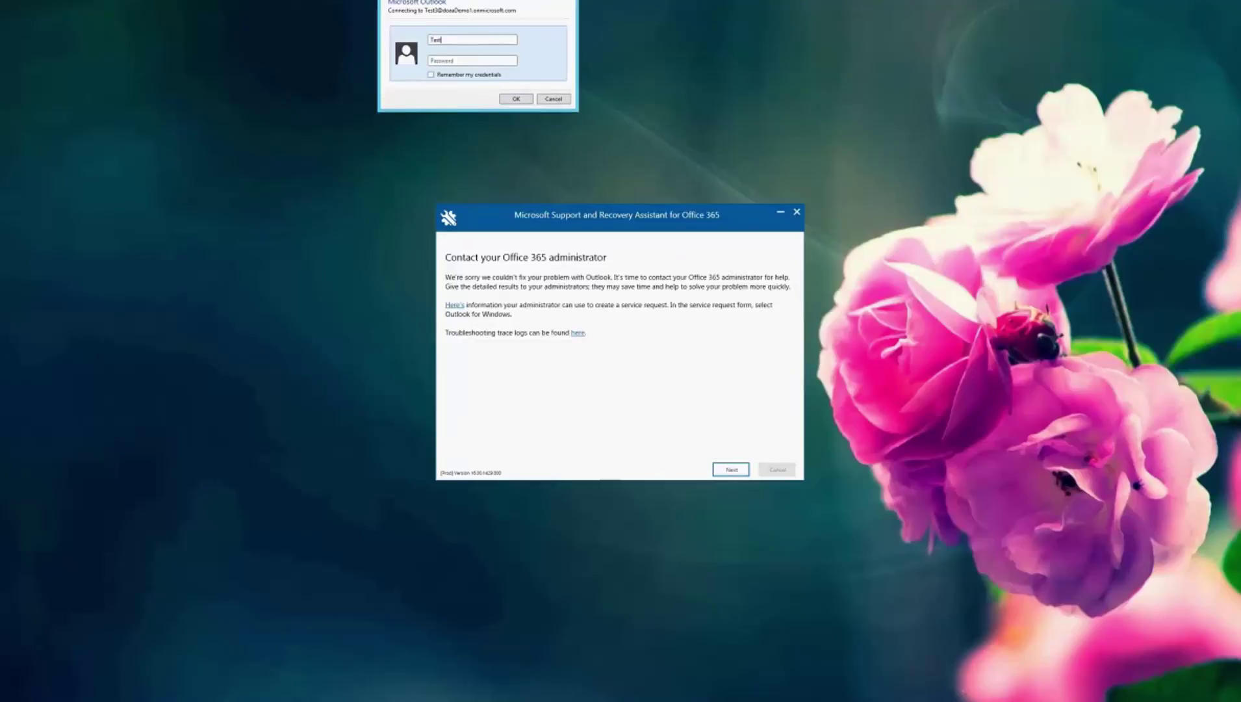
key("Tab")
key("Caps_Lock")
type("•••••••••••")
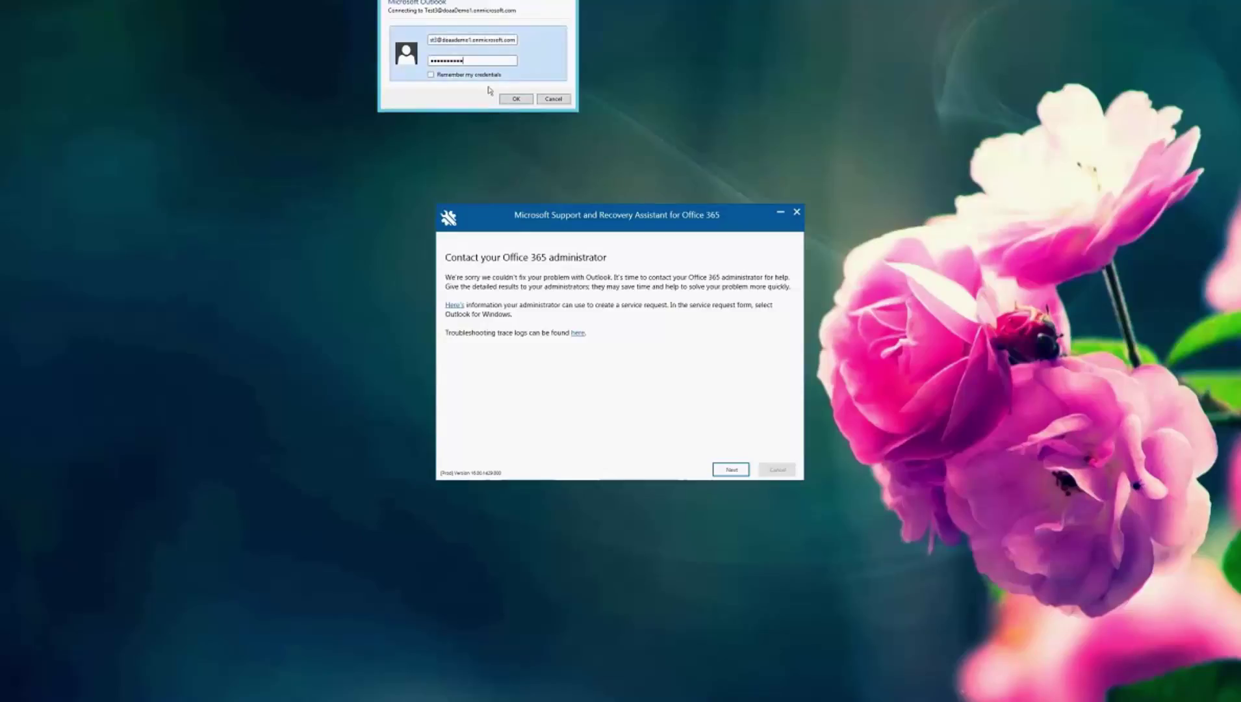
left_click(516, 99)
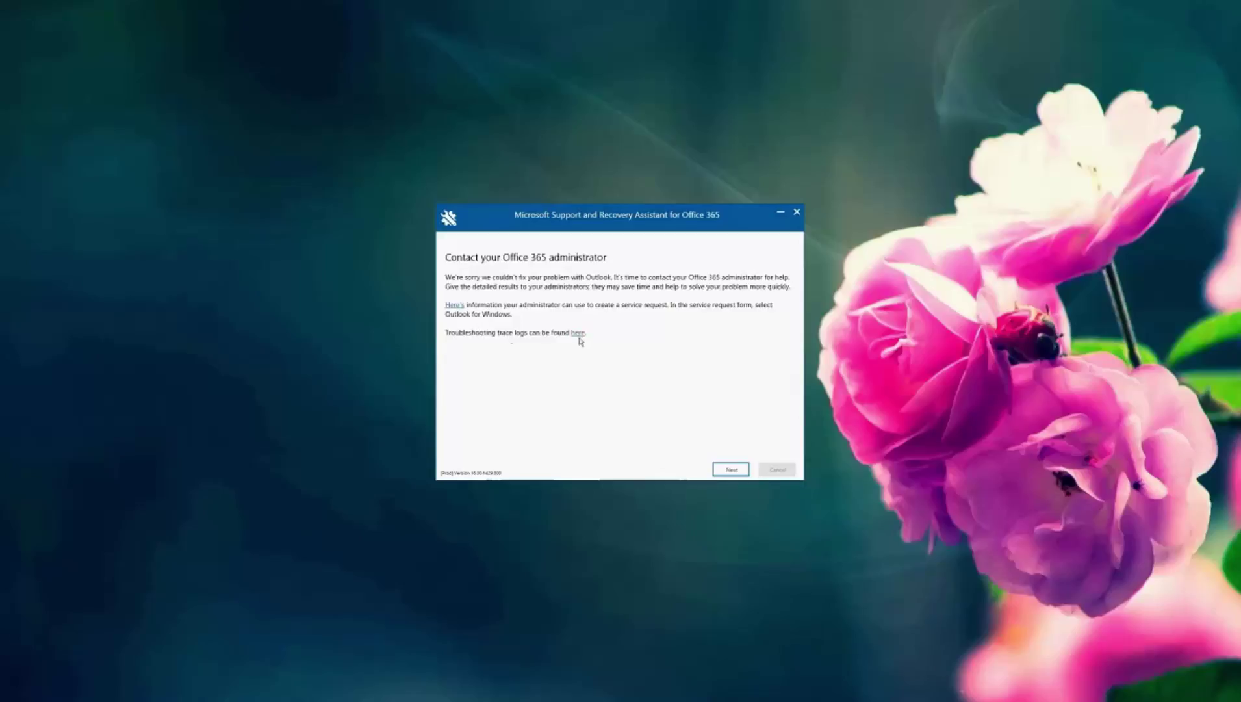
Step: Open the SaRALogs troubleshooting trace logs folder from the 'here' link
left_click(578, 333)
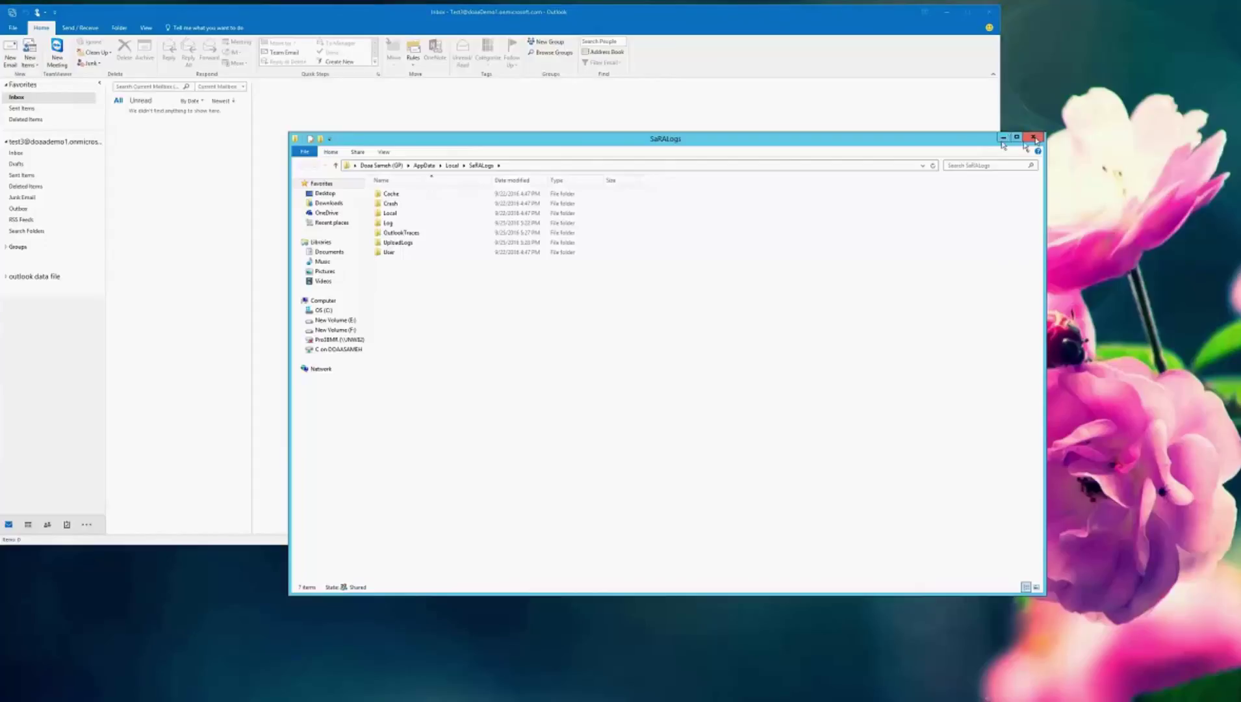
Step: Close the SaRALogs folder window to reveal the Outlook inbox
left_click(1034, 138)
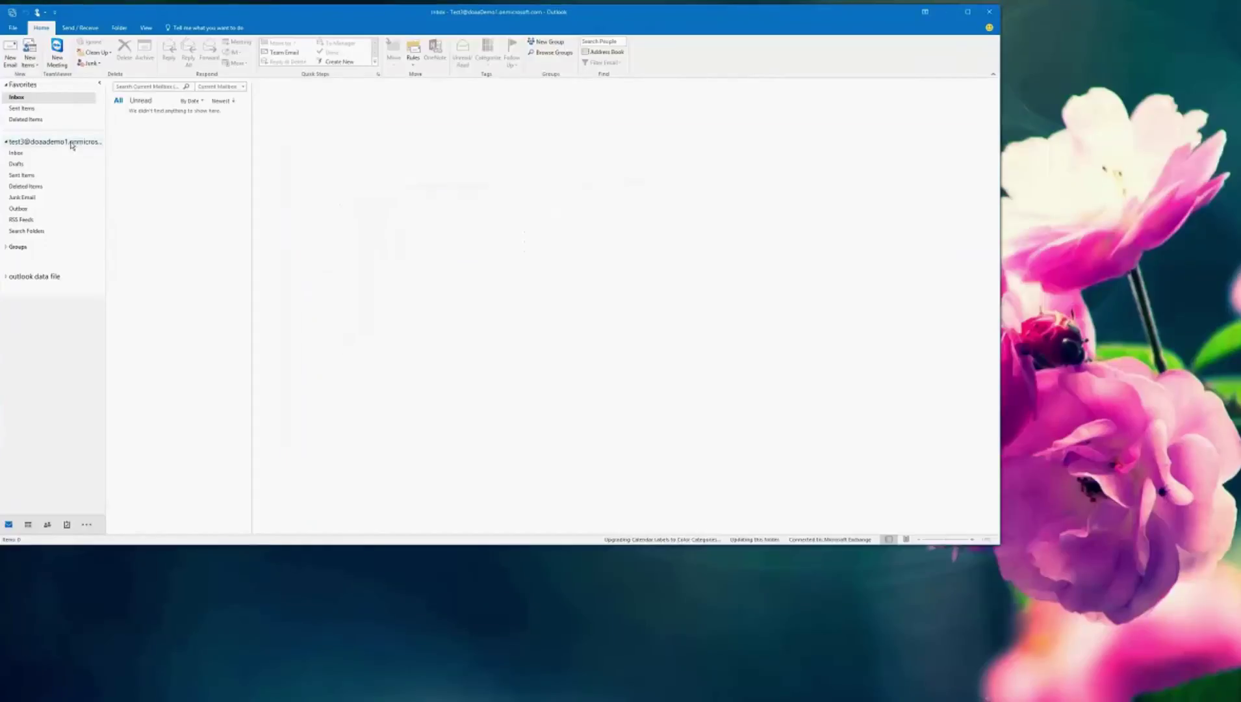